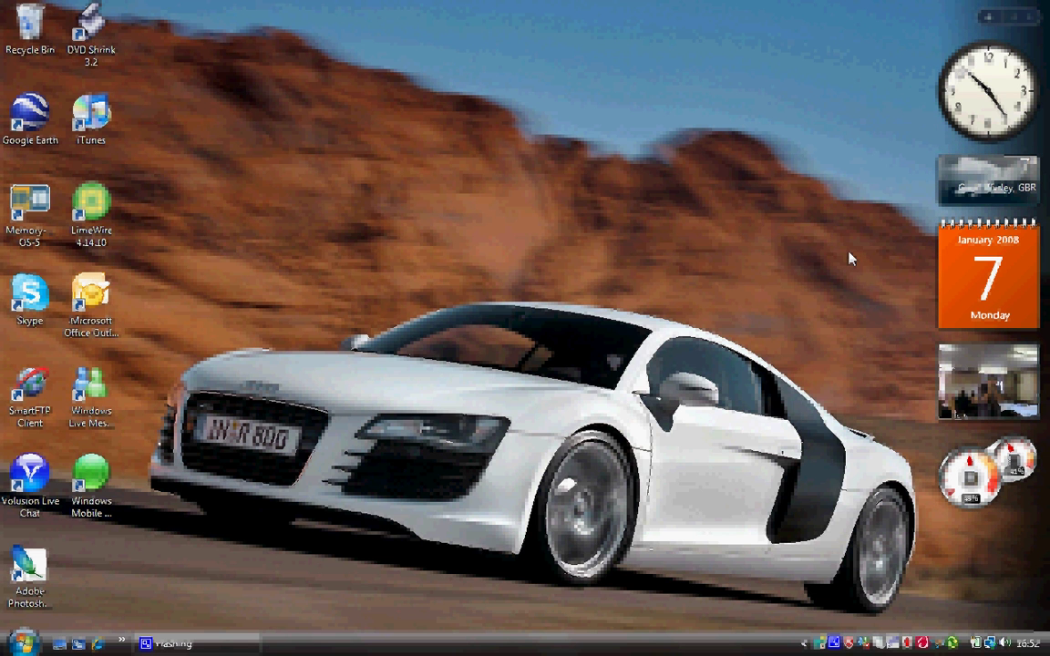
Step: Exit Windows Sidebar from its tray icon's context menu so all gadgets disappear
{"action": "right_click", "coordinate": [819, 643]}
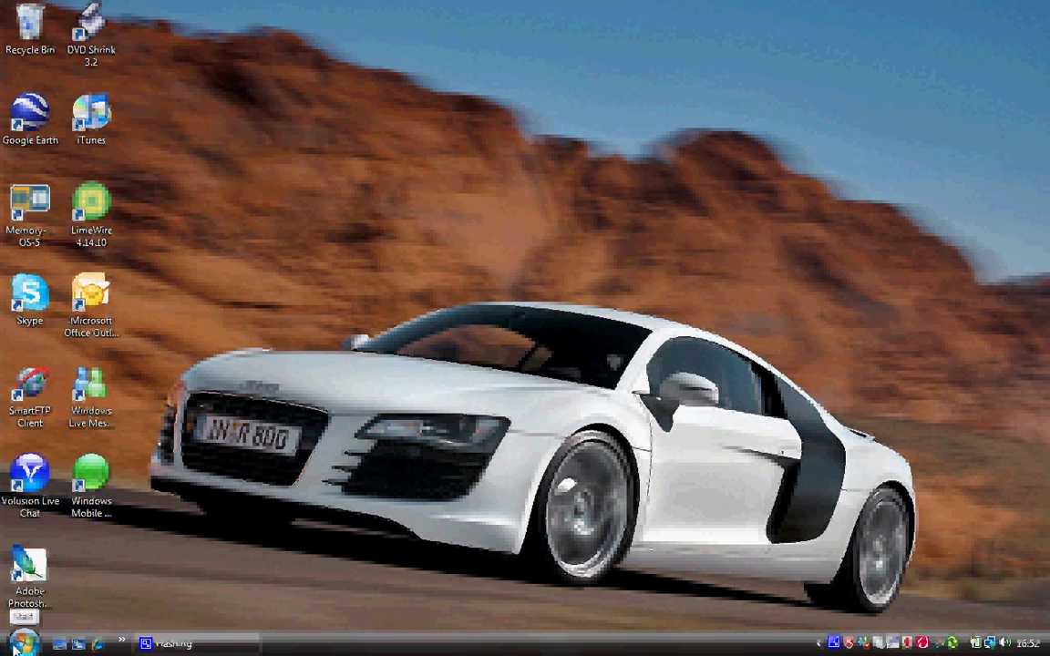
Step: Search 'sidebar' in Start Search and launch Windows Sidebar from the results
{"action": "left_click", "coordinate": [13, 646]}
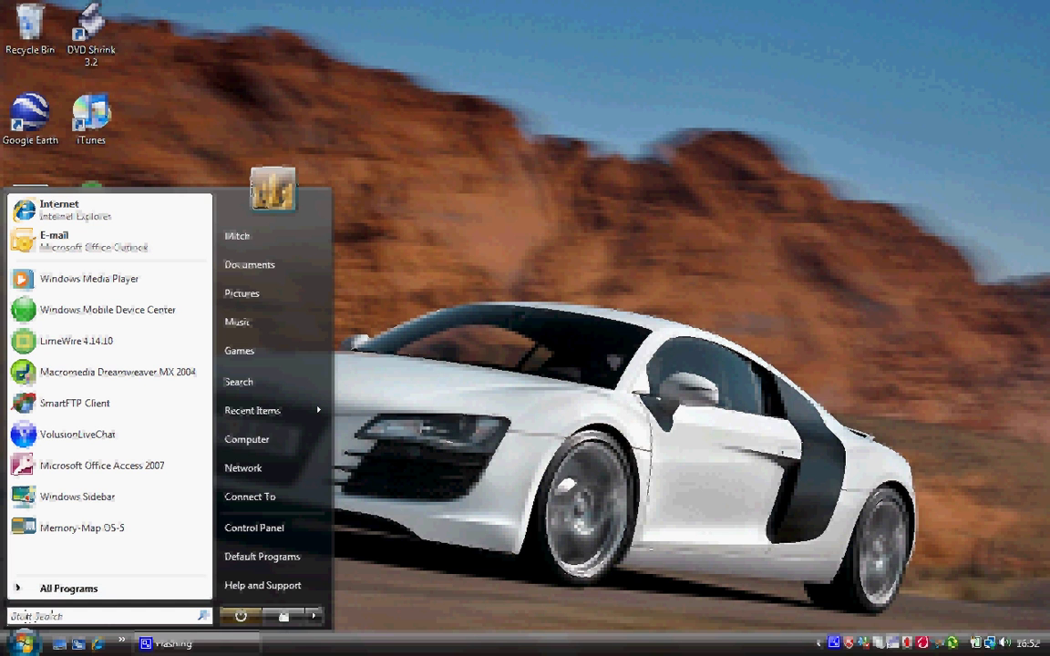
{"action": "left_click", "coordinate": [62, 615]}
{"action": "type", "text": "side"}
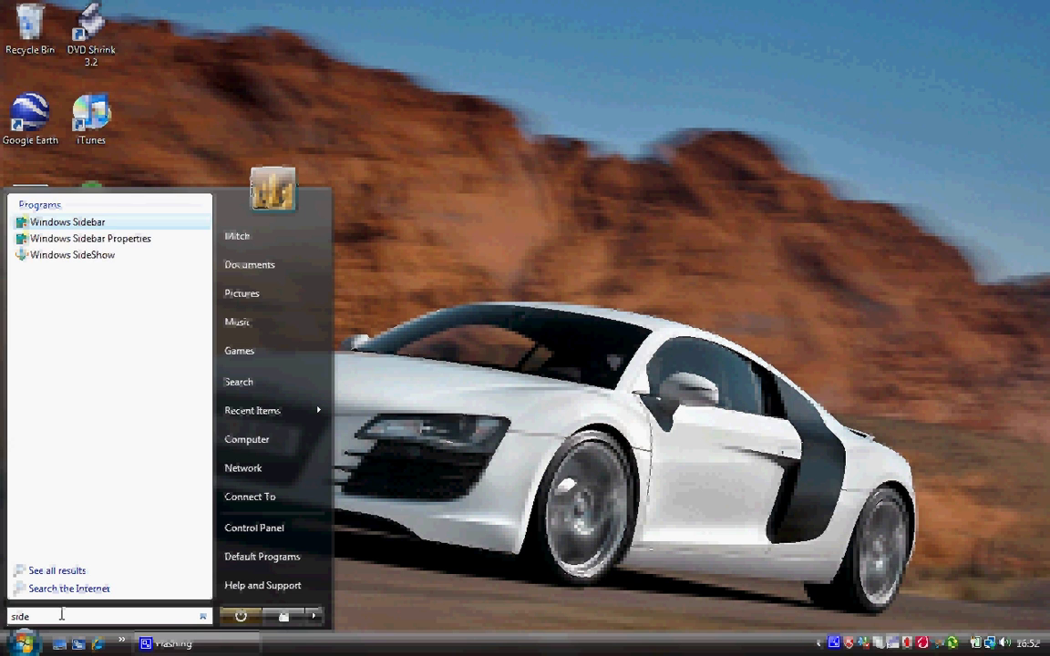
{"action": "type", "text": "bar"}
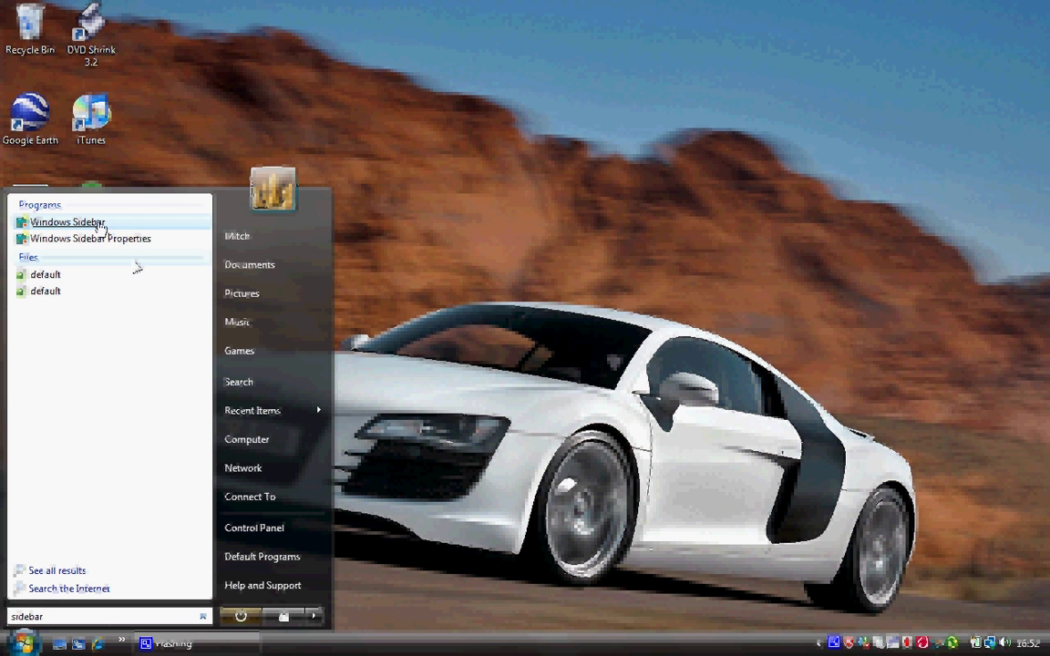
{"action": "left_click", "coordinate": [99, 224]}
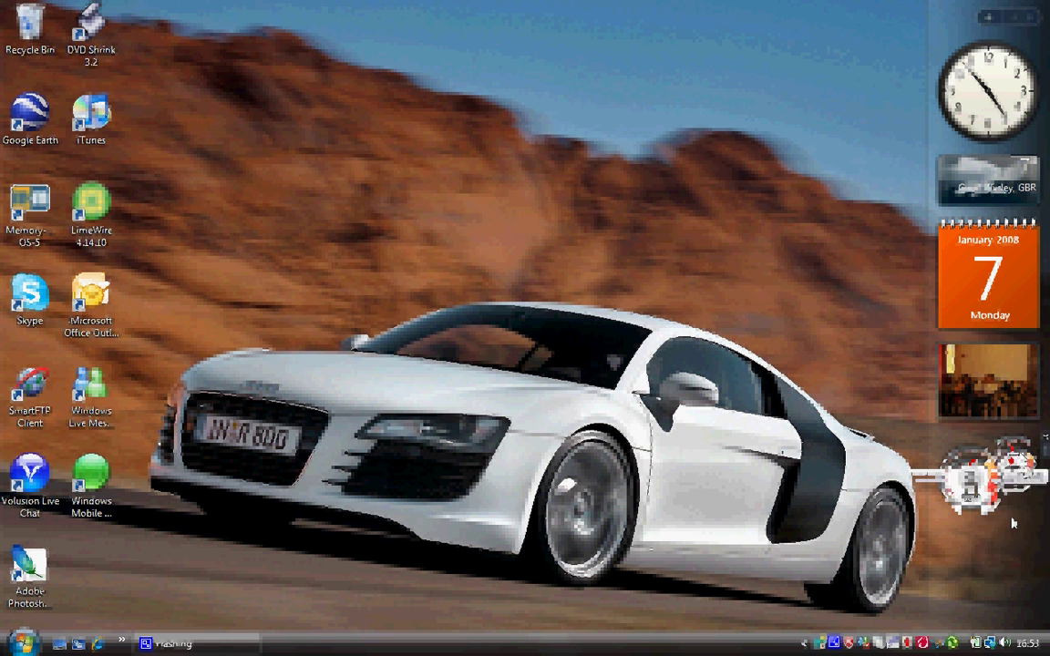
Step: Drag the CPU Meter gadget off the sidebar to remove it
{"action": "left_click_drag", "start_coordinate": [939, 467], "coordinate": [1019, 543]}
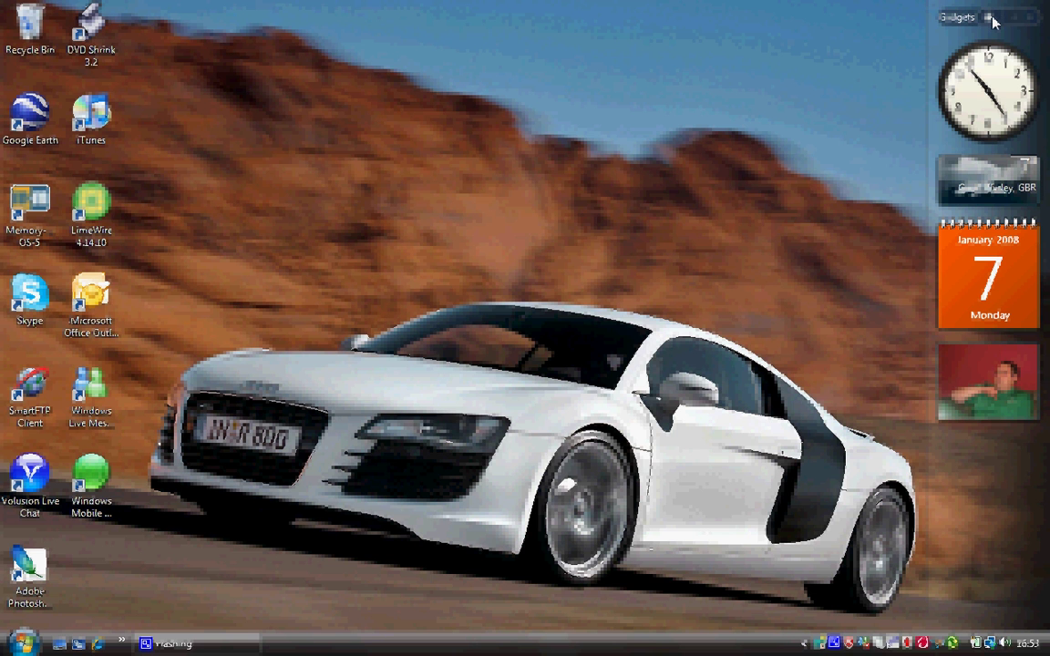
Step: Add CPU Meter from the Gadget Gallery and position it at the bottom of the sidebar
{"action": "left_click", "coordinate": [991, 17]}
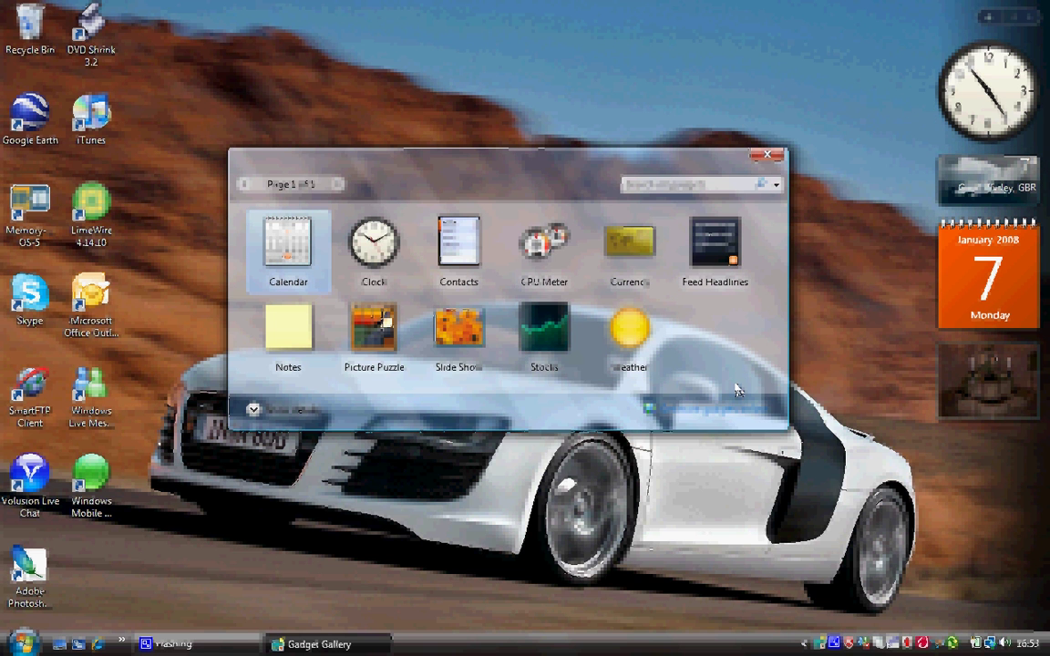
{"action": "left_click", "coordinate": [538, 261]}
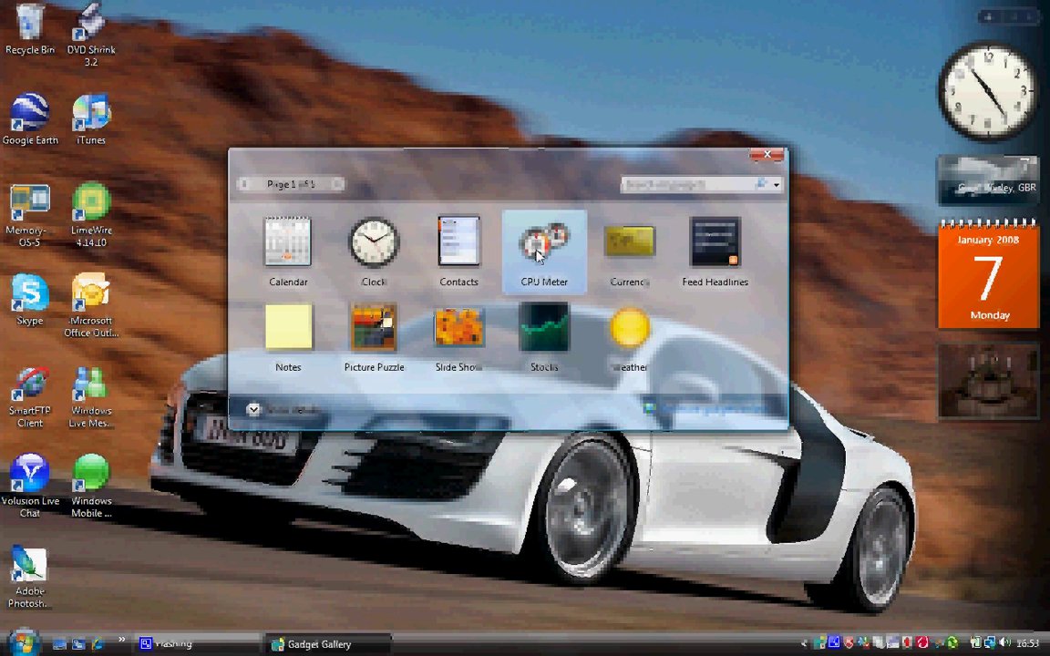
{"action": "double_click", "coordinate": [538, 257]}
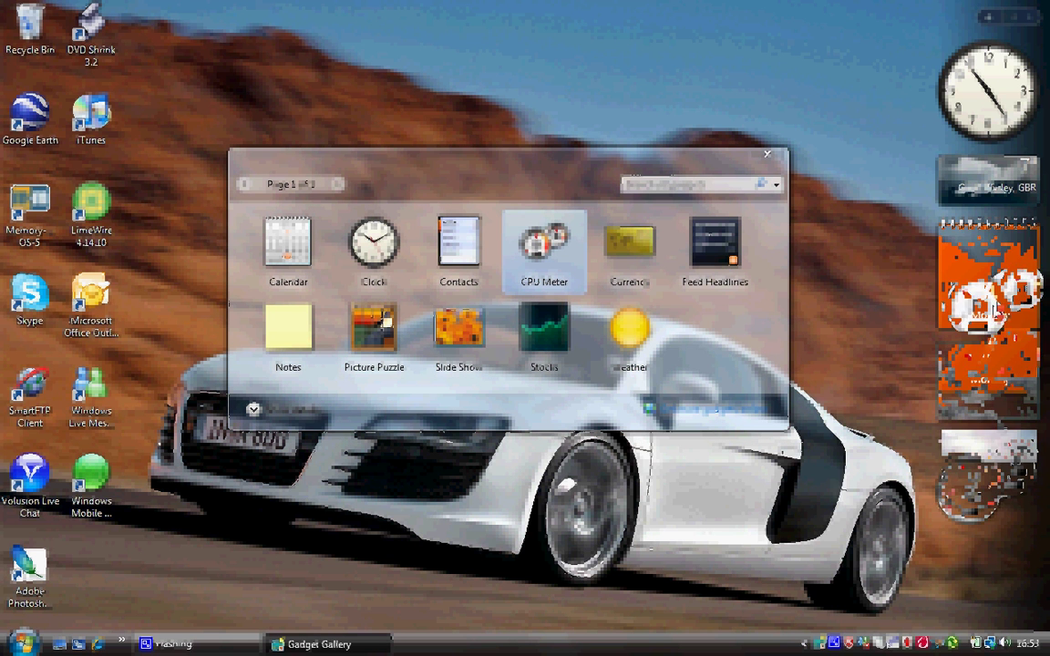
{"action": "left_click_drag", "start_coordinate": [1013, 515], "coordinate": [1010, 511]}
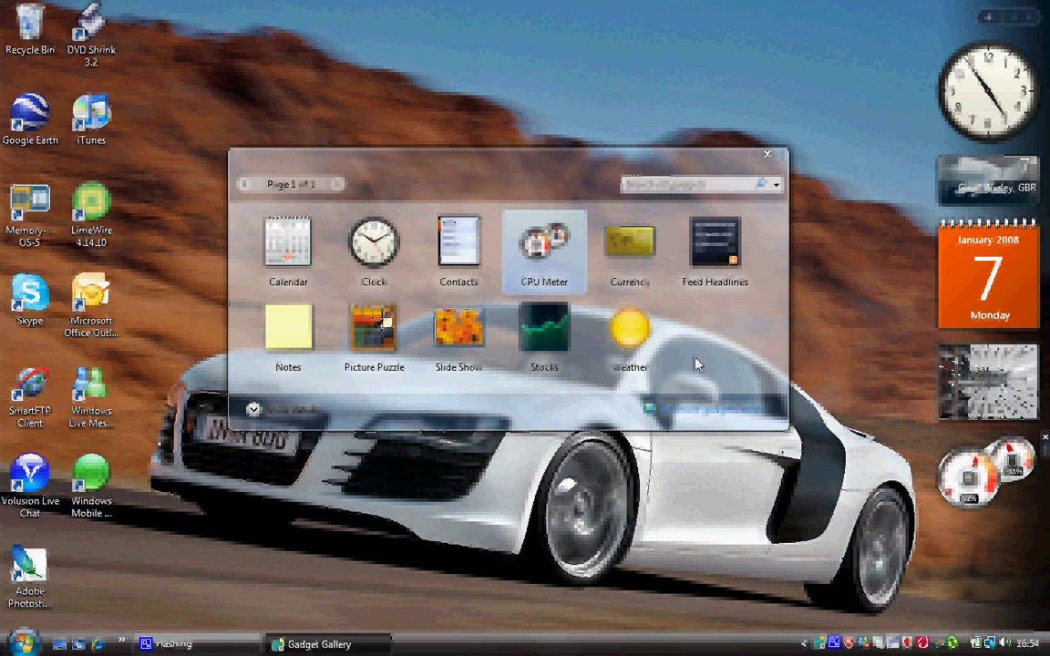
{"action": "left_click", "coordinate": [695, 416]}
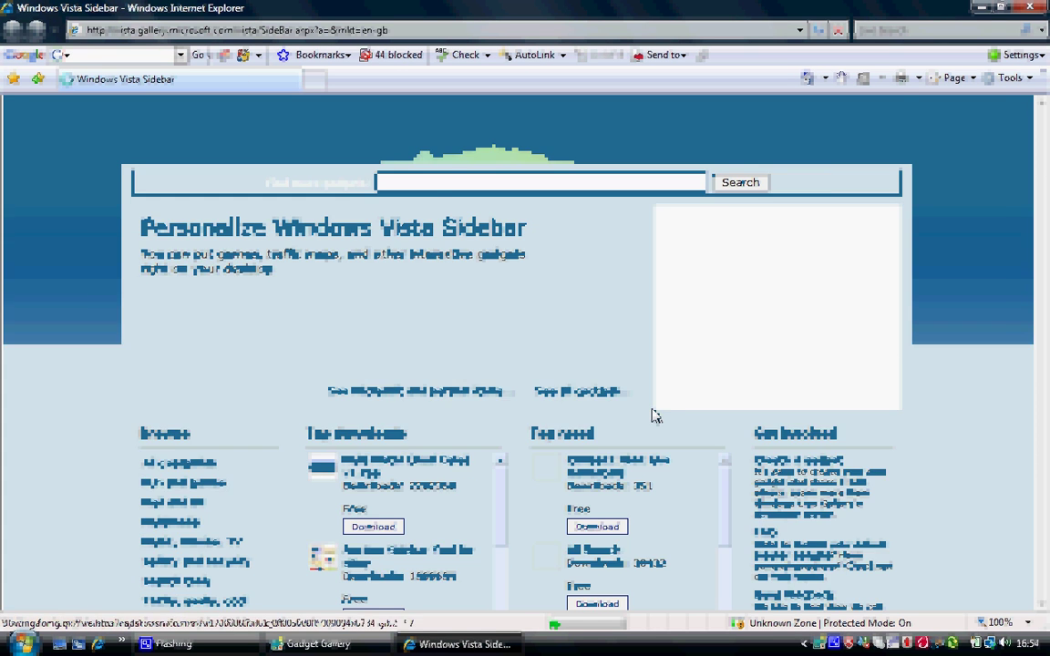
{"action": "scroll", "coordinate": [415, 471], "scroll_direction": "down", "scroll_amount": 3}
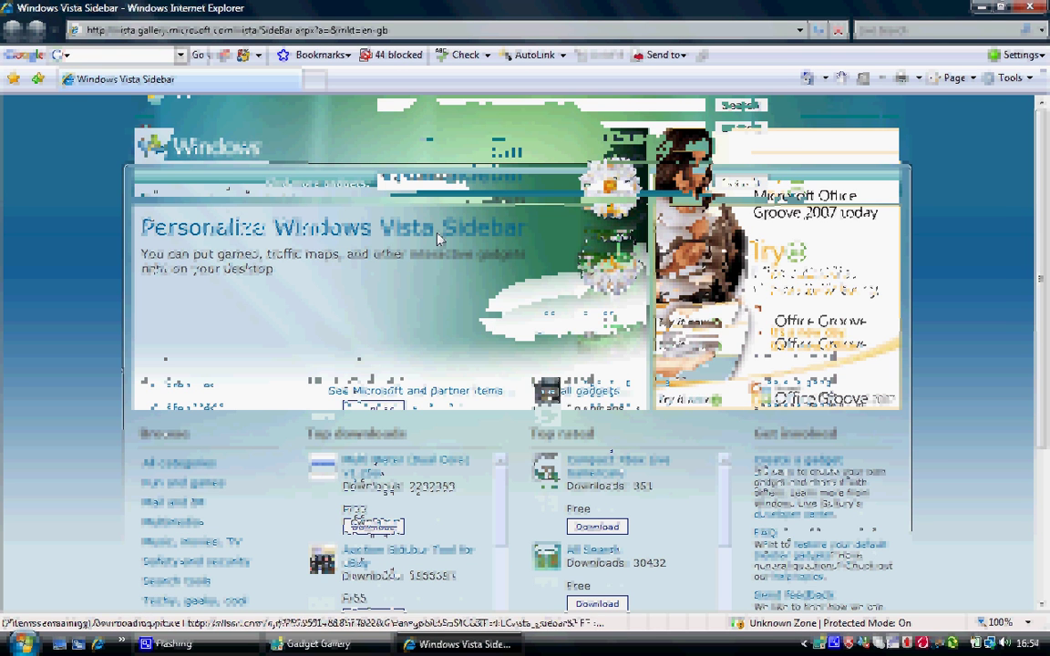
{"action": "scroll", "coordinate": [437, 466], "scroll_direction": "up", "scroll_amount": 3}
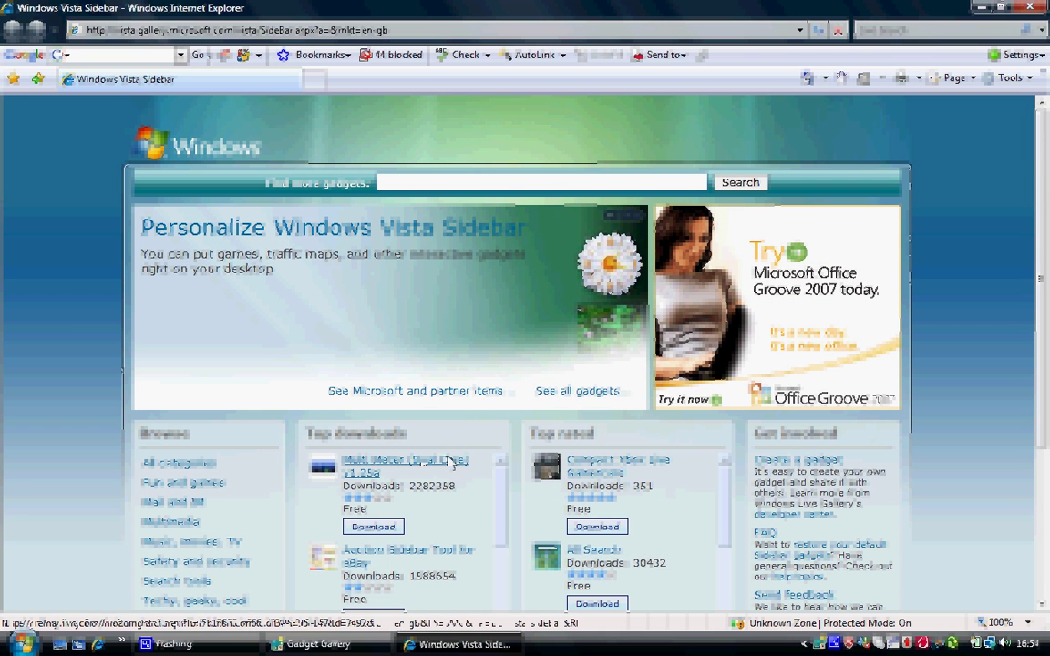
{"action": "left_click_drag", "start_coordinate": [1037, 161], "coordinate": [1008, 304]}
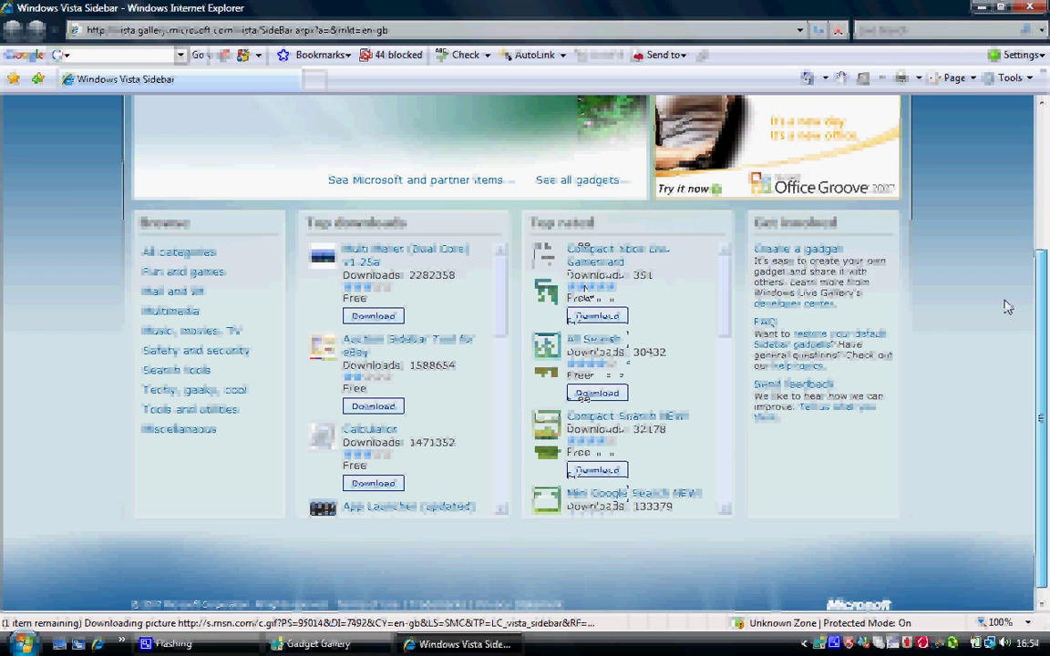
{"action": "left_click", "coordinate": [1010, 8]}
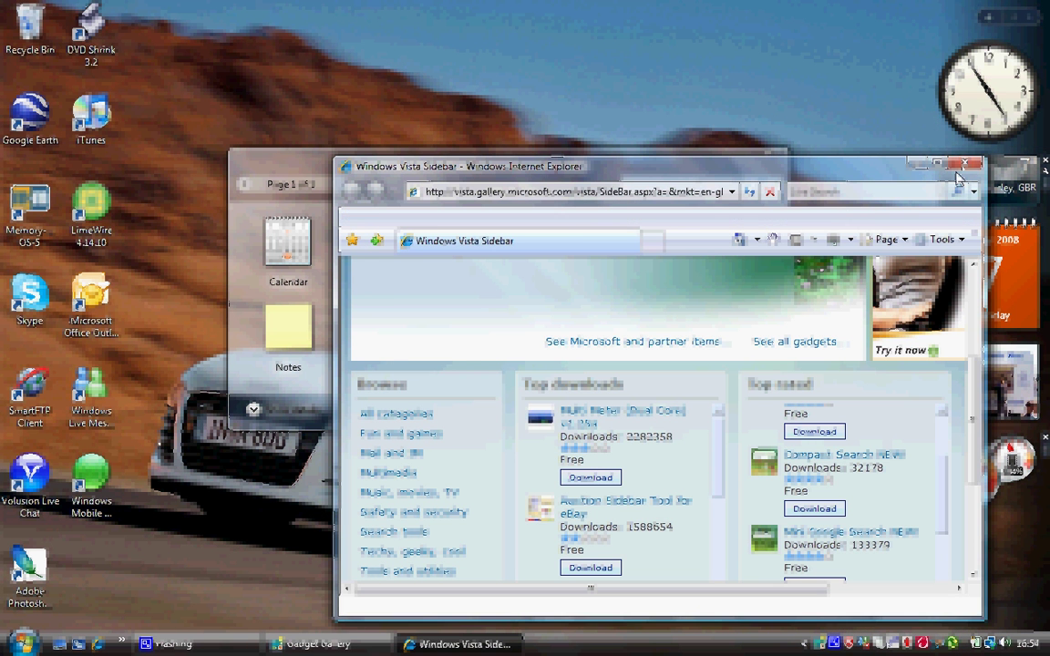
{"action": "left_click", "coordinate": [964, 164]}
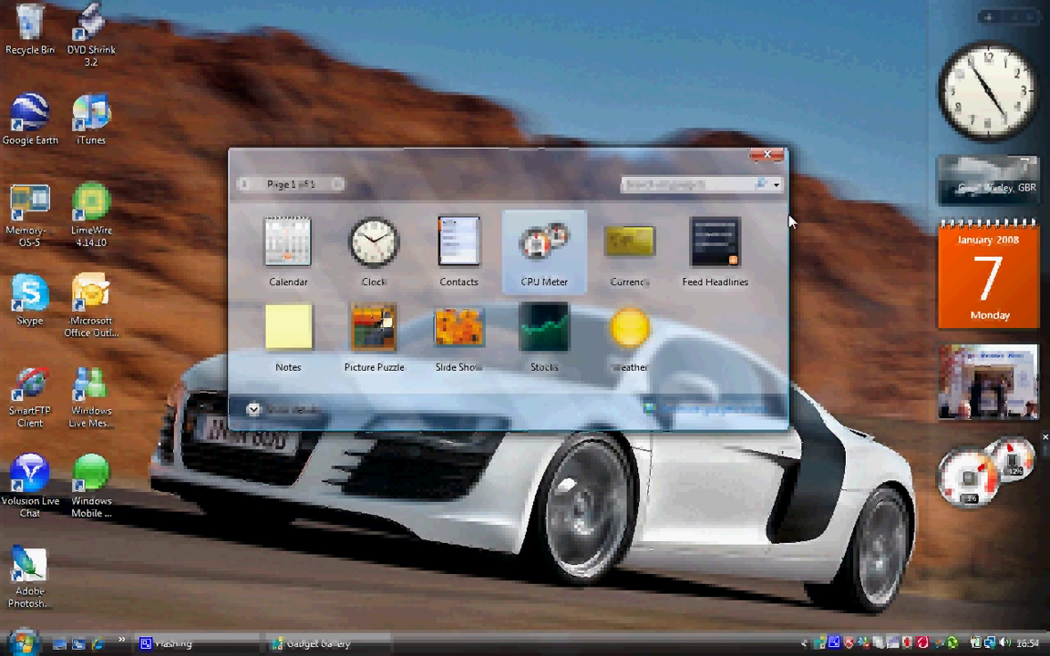
{"action": "left_click", "coordinate": [770, 160]}
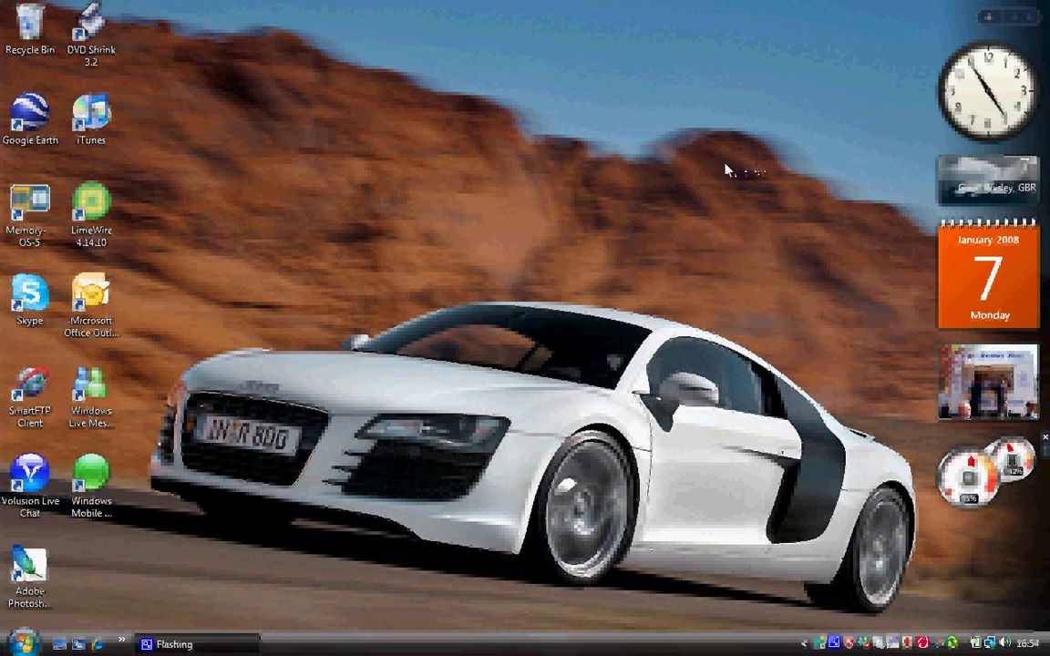
{"action": "mouse_move", "coordinate": [1045, 173]}
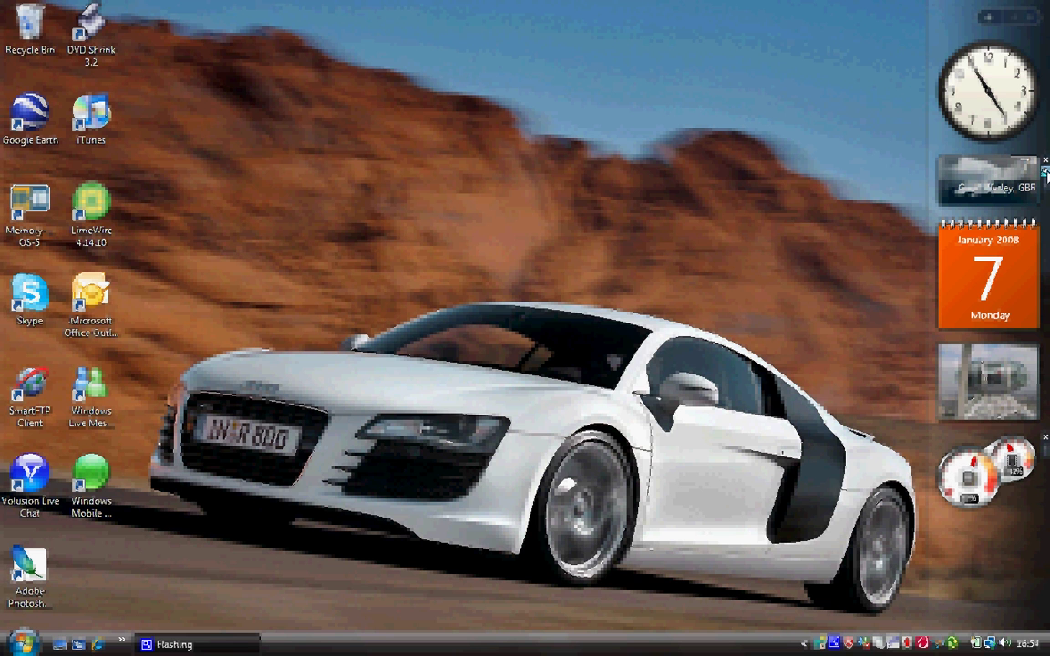
{"action": "left_click", "coordinate": [1045, 171]}
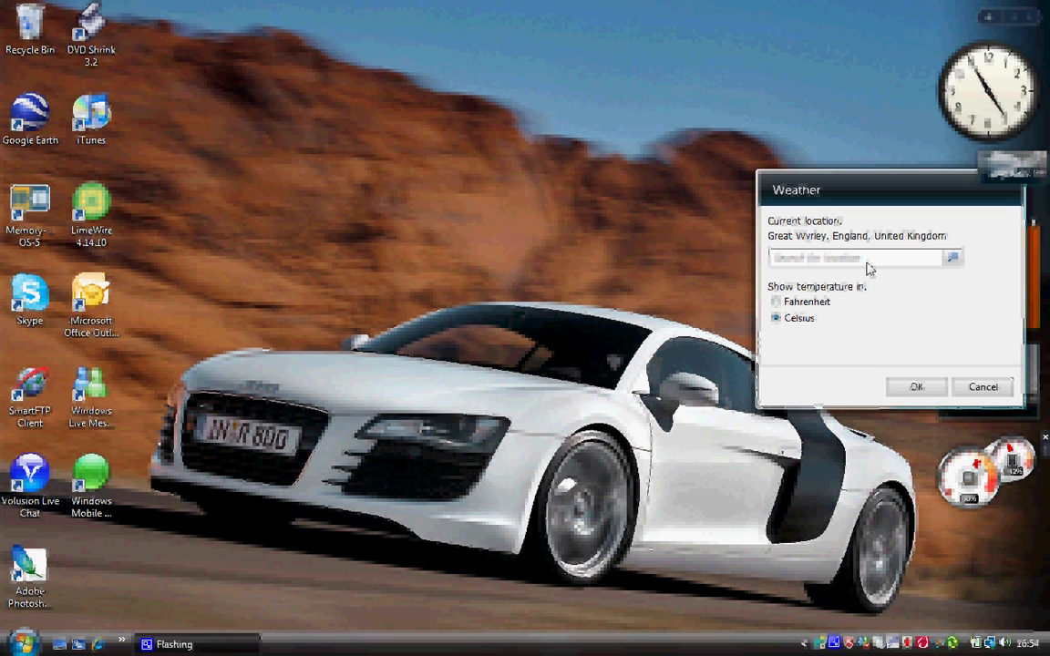
{"action": "type", "text": "great wyrl"}
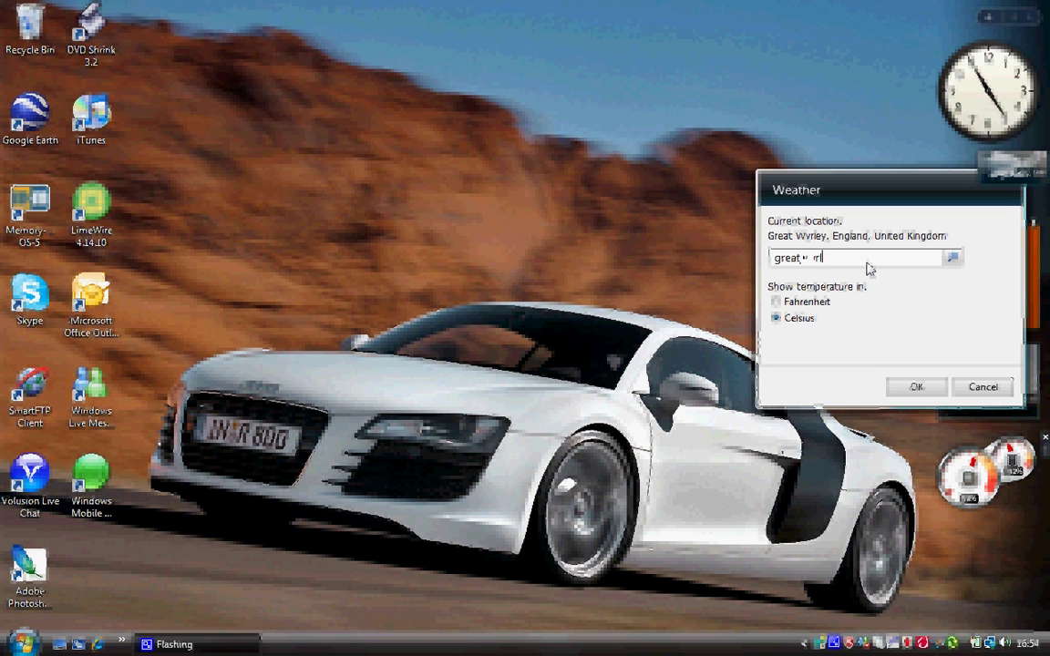
{"action": "type", "text": "ey"}
{"action": "key", "text": "Return"}
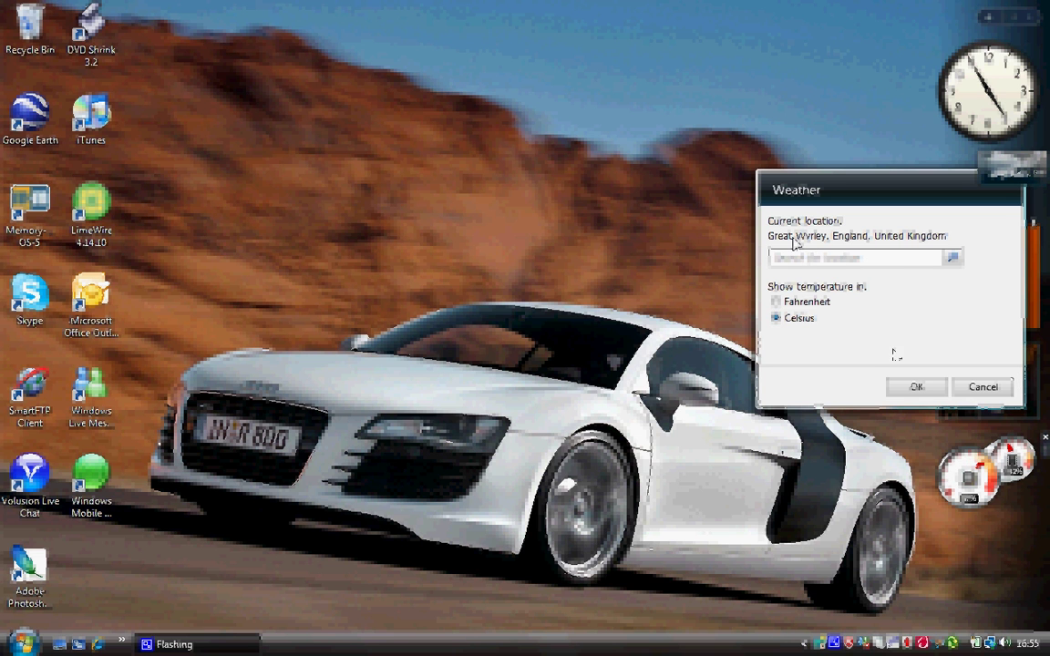
{"action": "left_click", "coordinate": [896, 387]}
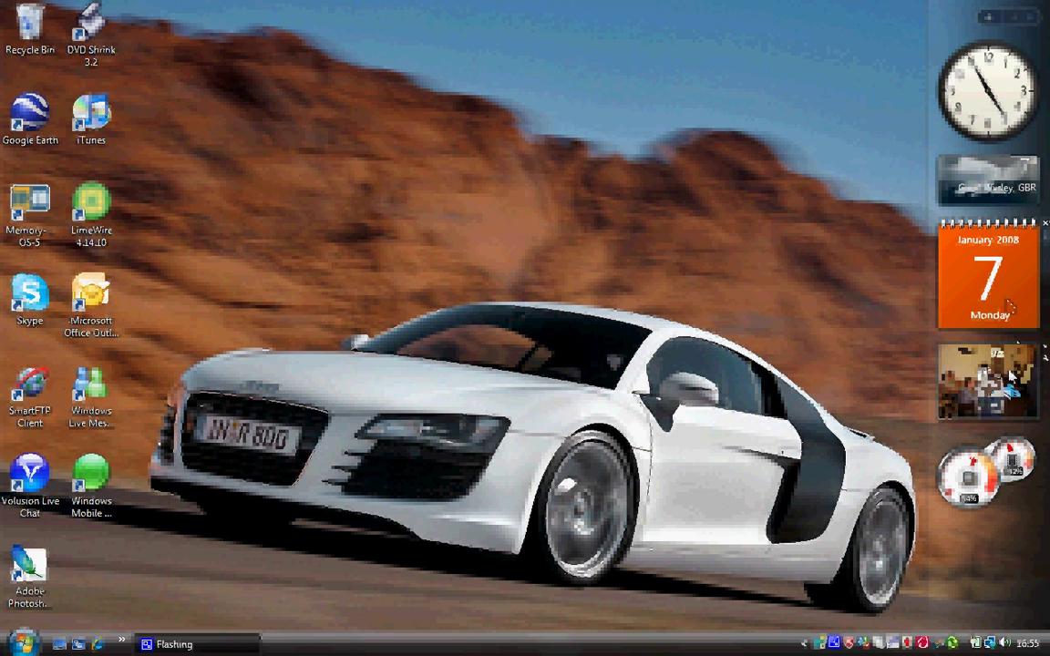
{"action": "mouse_move", "coordinate": [1010, 376]}
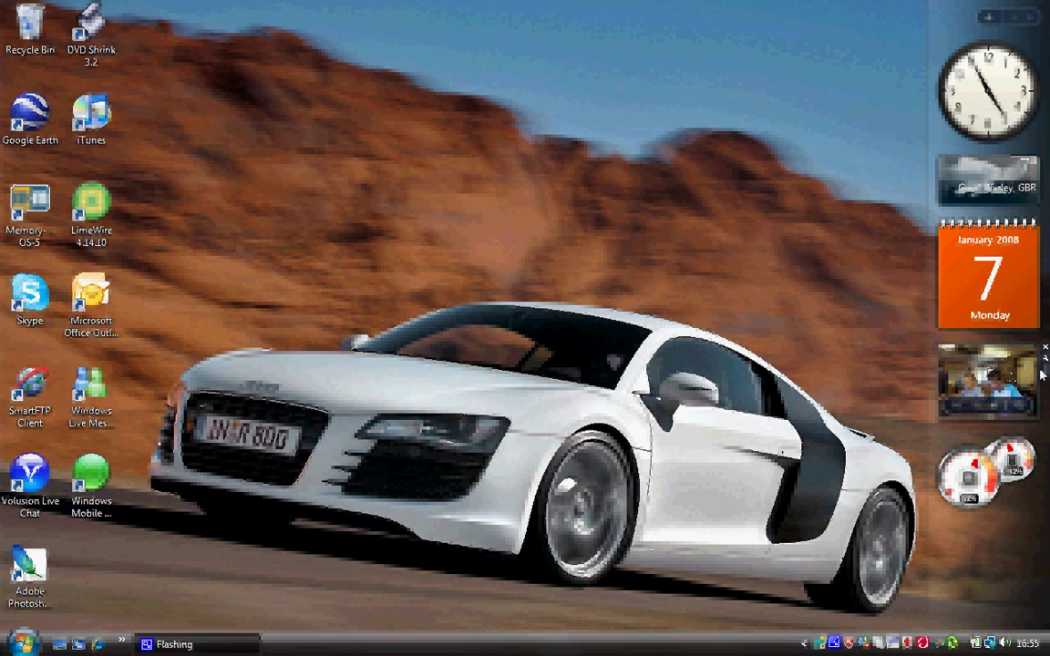
{"action": "left_click", "coordinate": [1046, 359]}
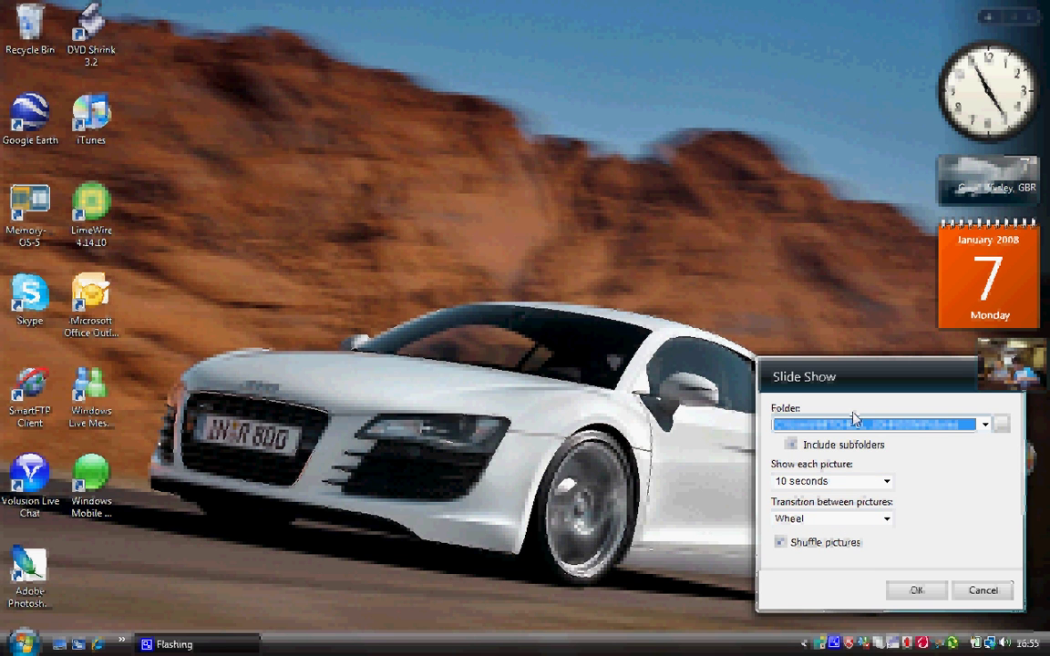
{"action": "left_click", "coordinate": [908, 592]}
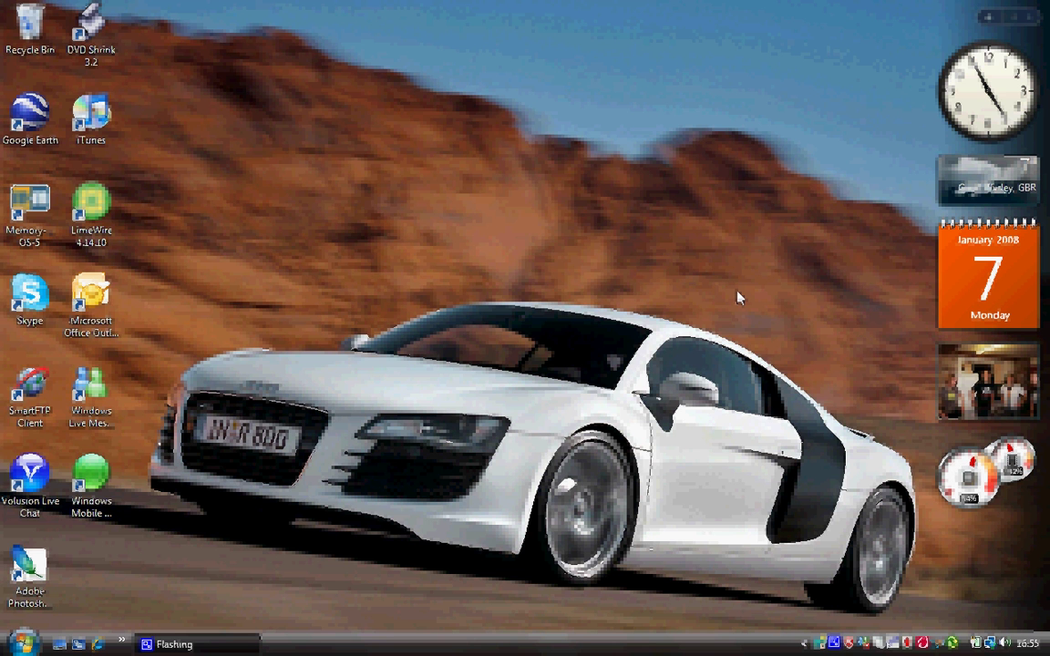
Step: Open Windows Sidebar Properties from Control Panel in Classic View
{"action": "key", "text": "super"}
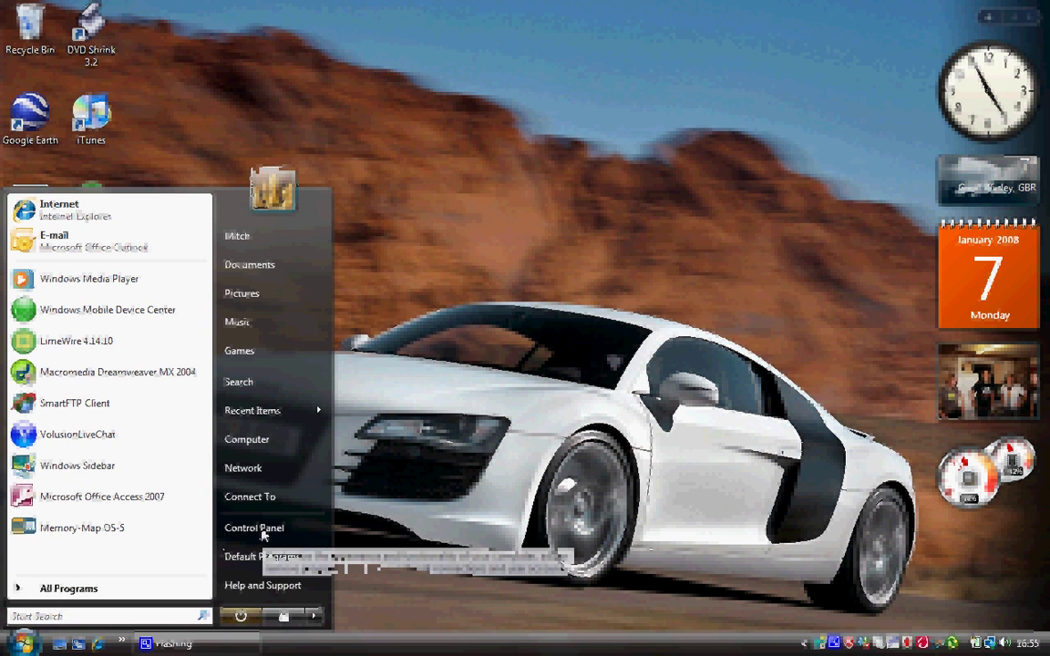
{"action": "left_click", "coordinate": [256, 528]}
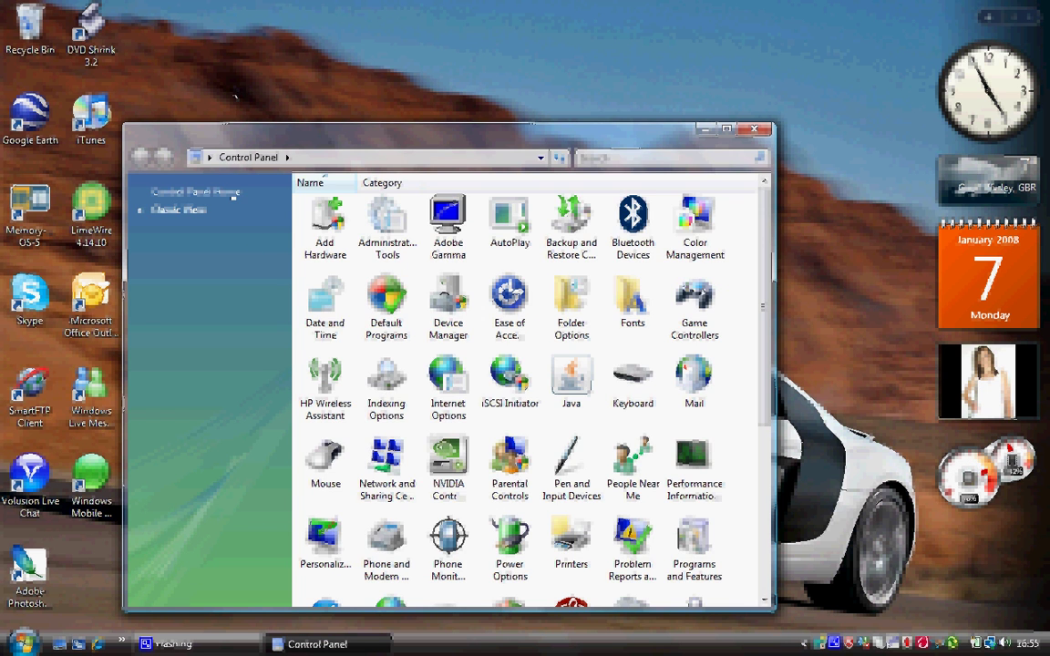
{"action": "left_click", "coordinate": [233, 193]}
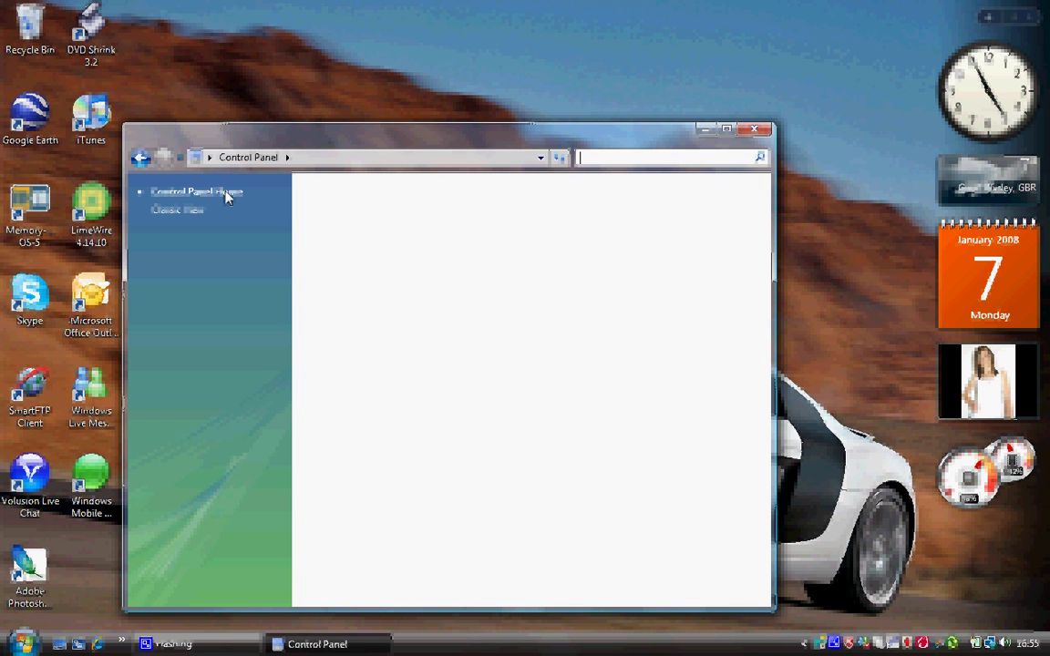
{"action": "left_click", "coordinate": [178, 212]}
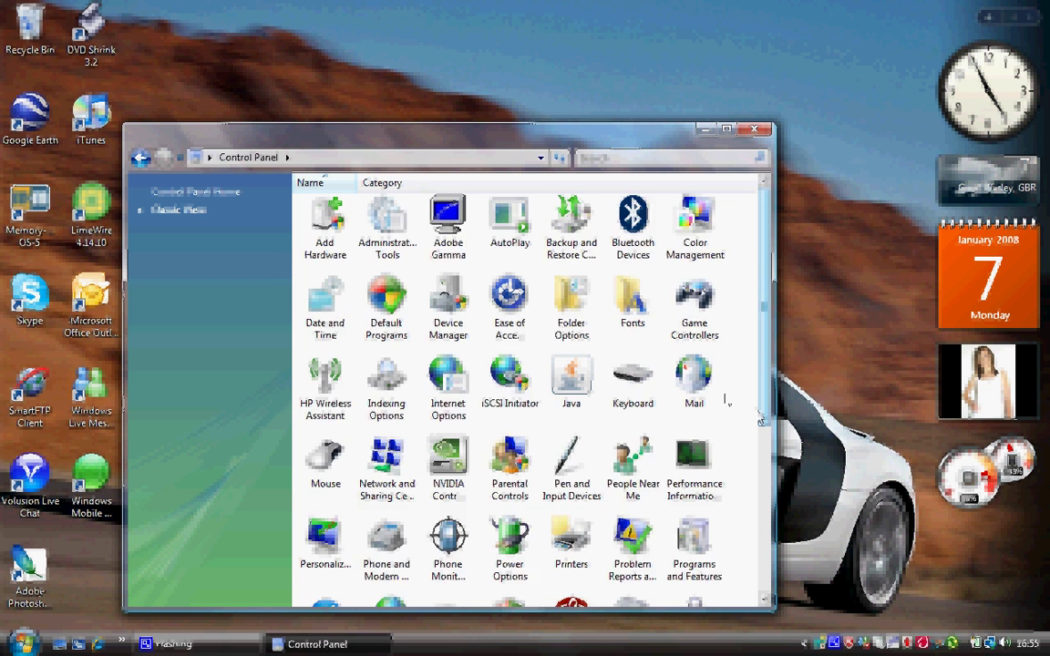
{"action": "scroll", "coordinate": [760, 417], "scroll_direction": "down", "scroll_amount": 5}
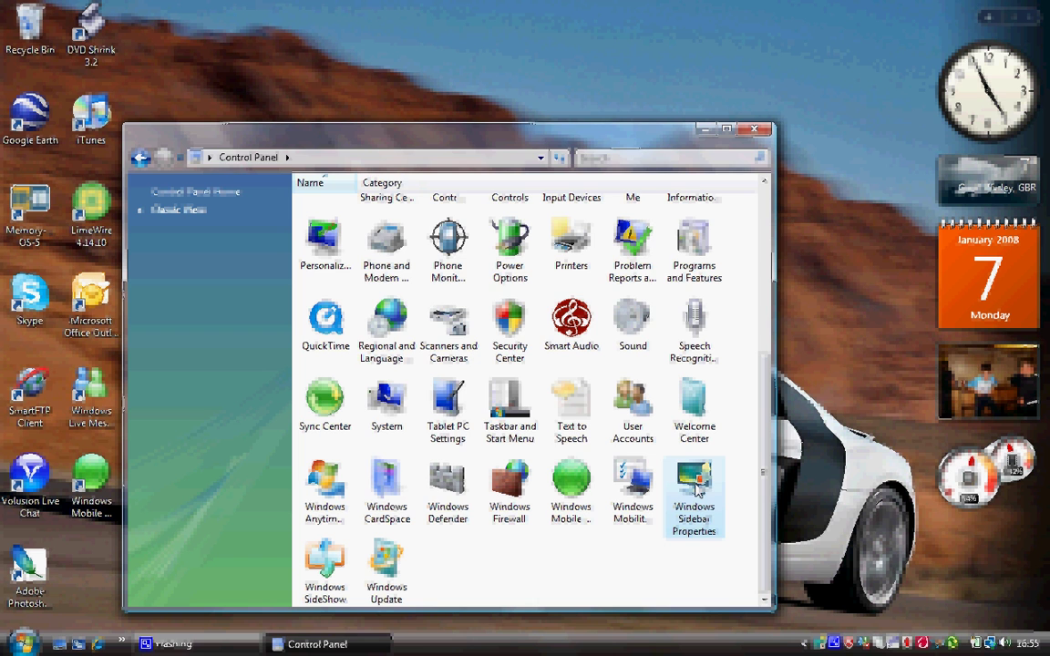
{"action": "double_click", "coordinate": [699, 483]}
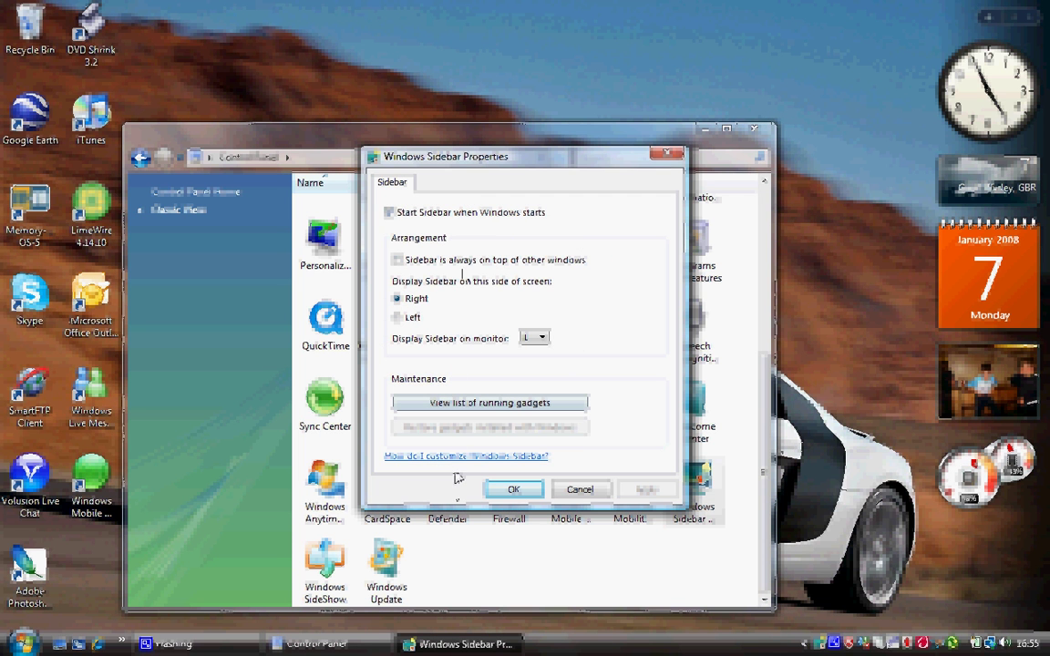
{"action": "left_click", "coordinate": [390, 213]}
{"action": "left_click", "coordinate": [389, 213]}
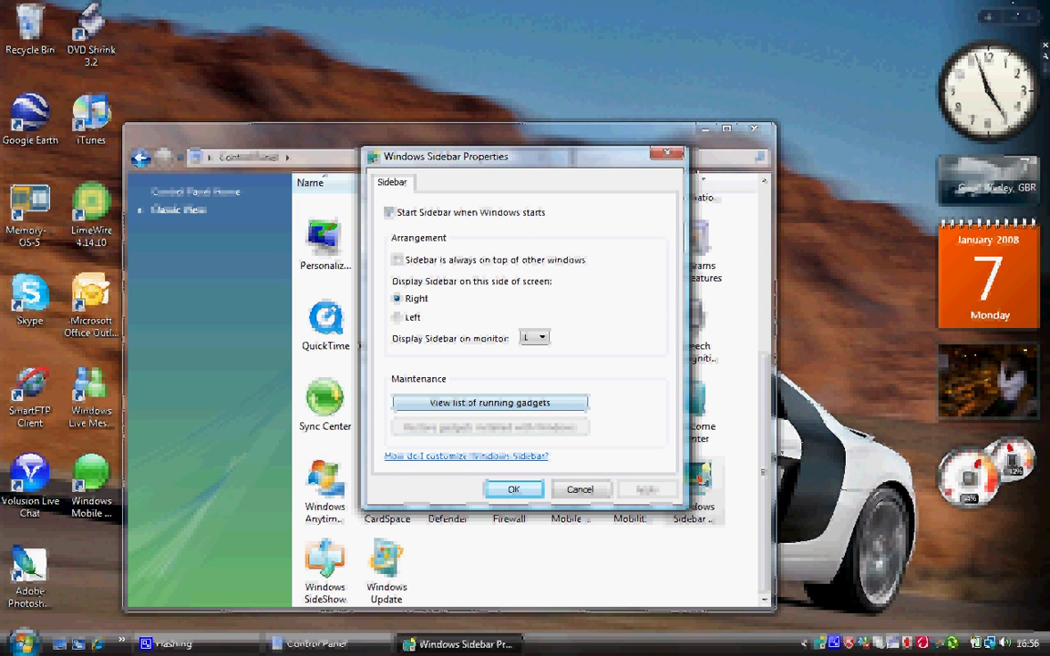
Step: Confirm Windows Sidebar Properties with OK and close the Control Panel window
{"action": "left_click", "coordinate": [516, 488]}
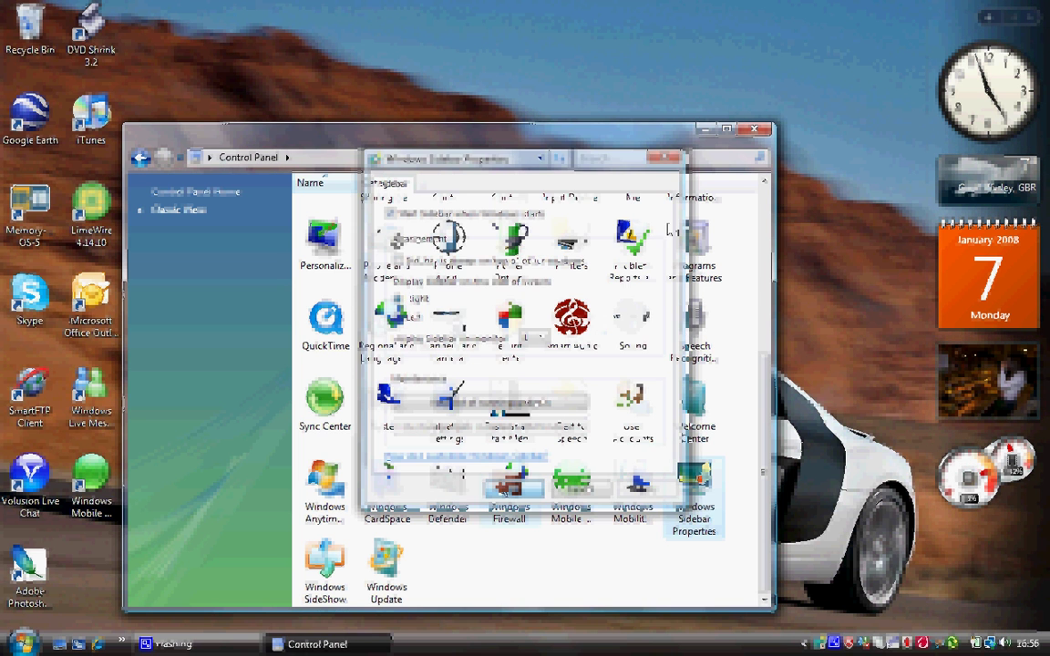
{"action": "left_click", "coordinate": [765, 128]}
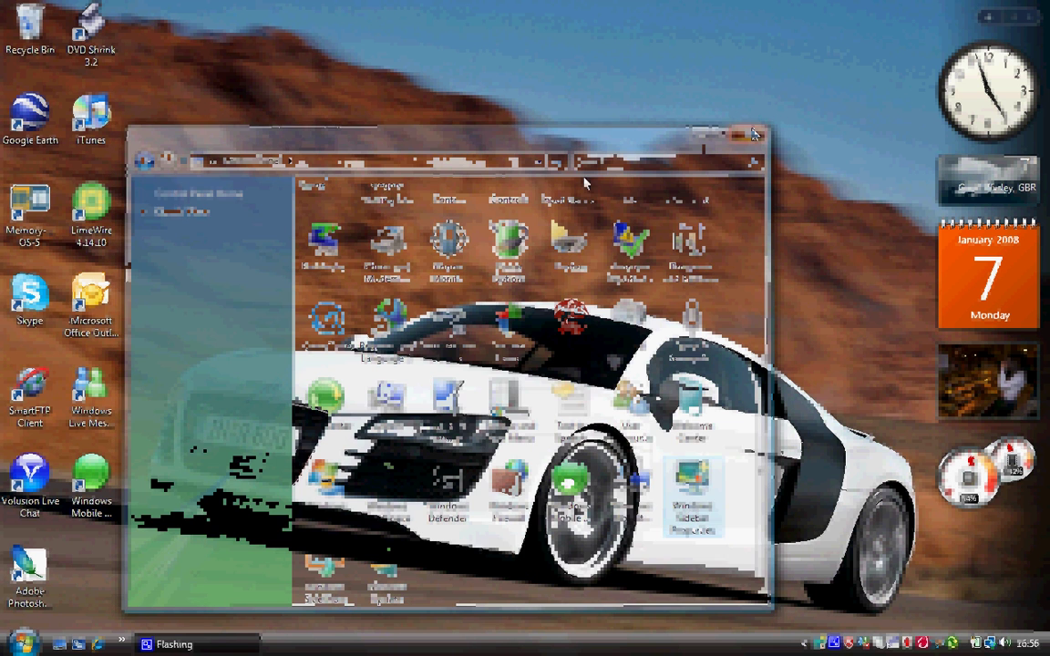